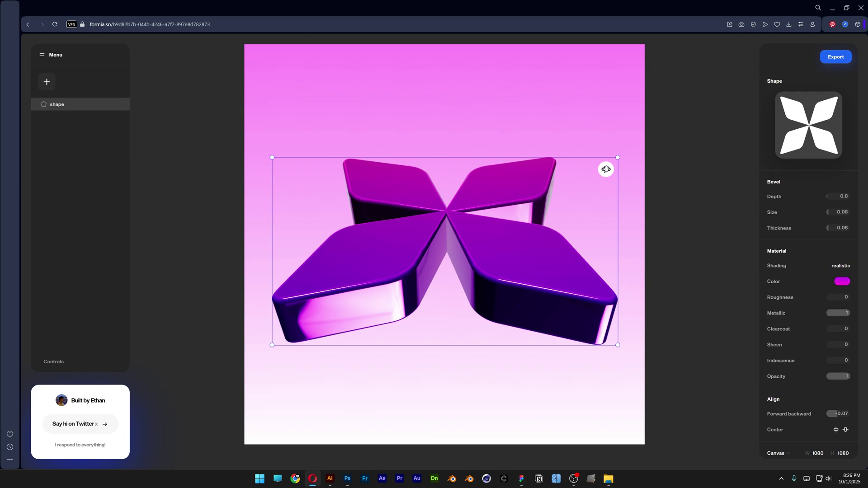
Tilt the 3D X shape, then return to the Formia template gallery
drag(606, 169, 623, 170)
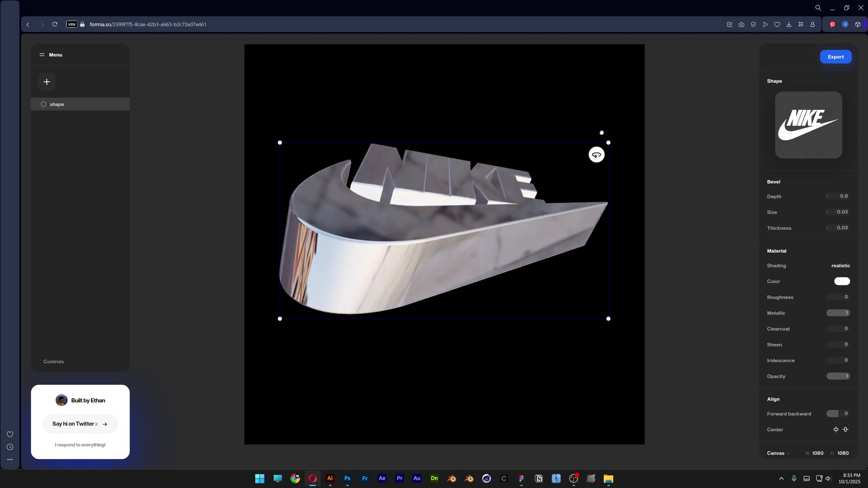
drag(601, 131, 595, 159)
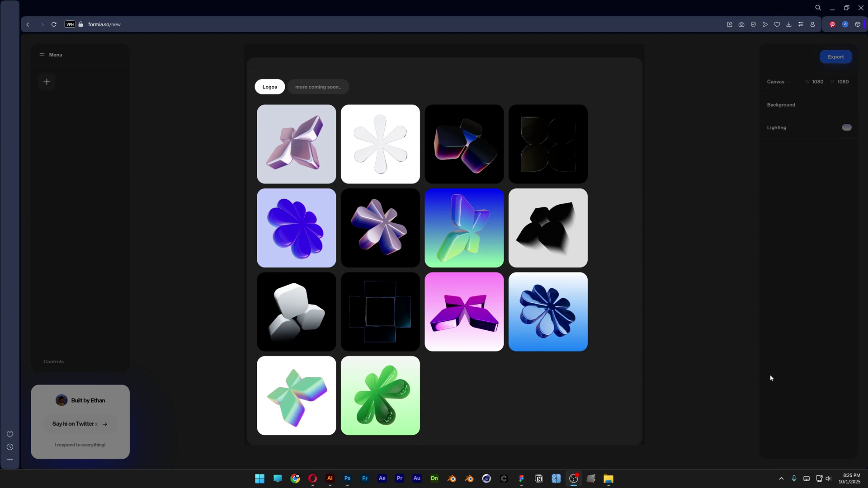
click(167, 41)
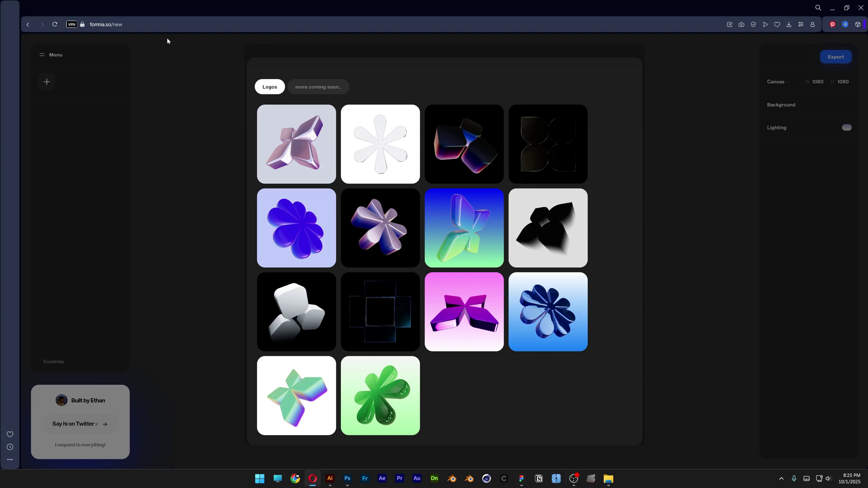
click(119, 26)
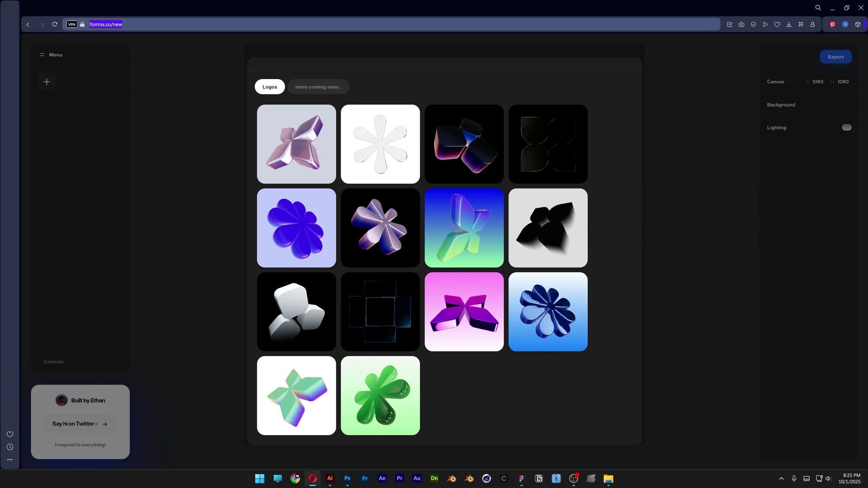
click(176, 69)
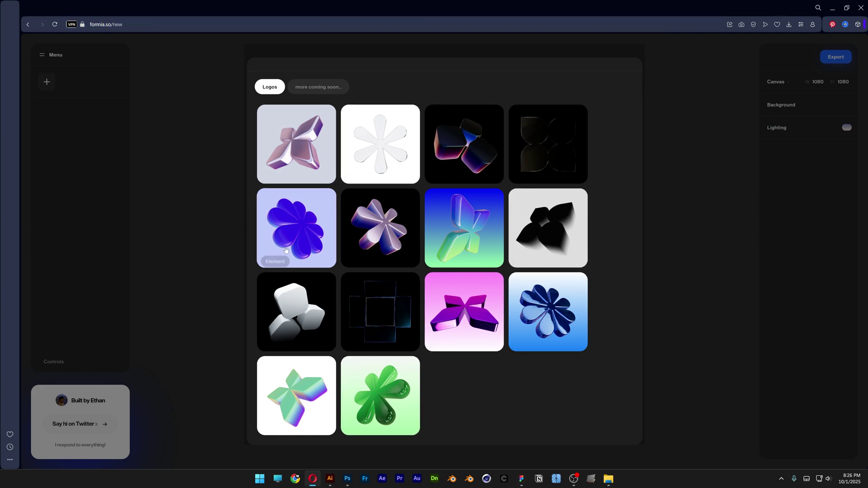
Open the 2001 template, tilt its X to a new angle and move it higher
click(481, 313)
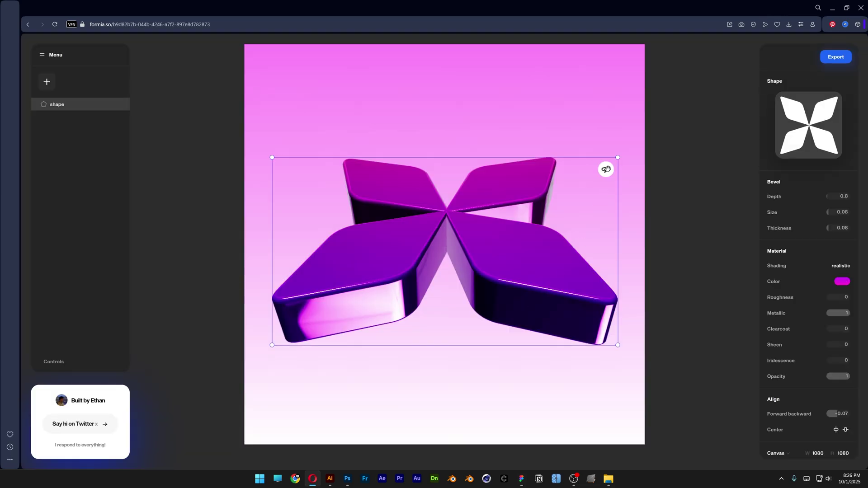
drag(605, 169, 625, 134)
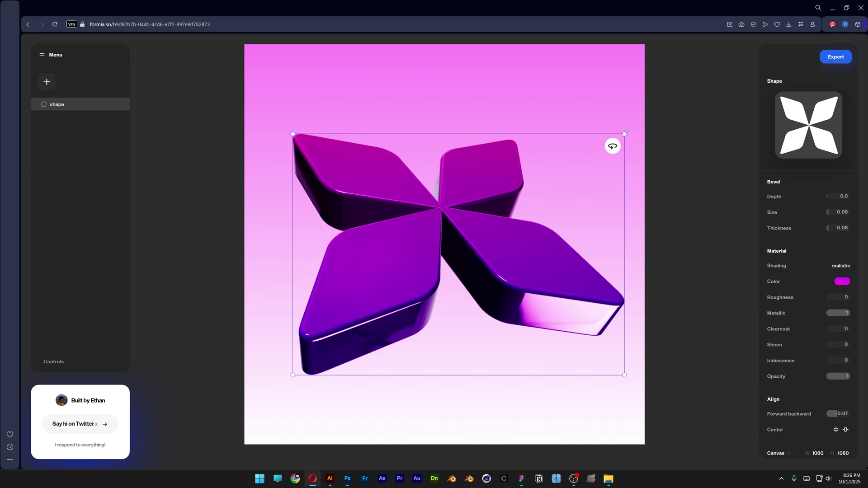
drag(511, 246, 518, 227)
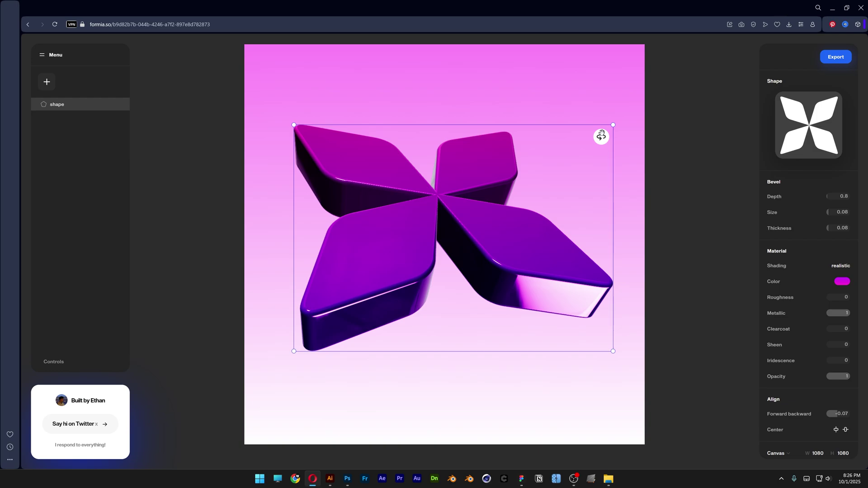
drag(601, 135, 611, 147)
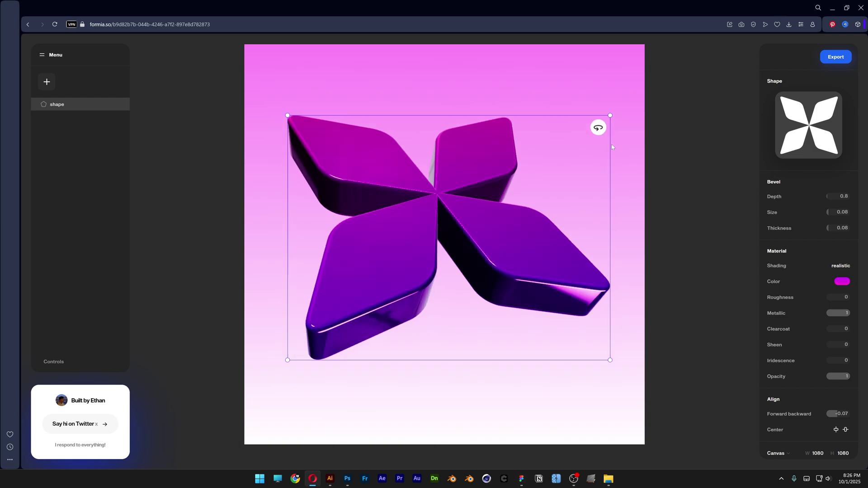
Replace the X shape with the uploaded Nike Logo_SVG file
click(817, 132)
scroll(712, 195, down, 15)
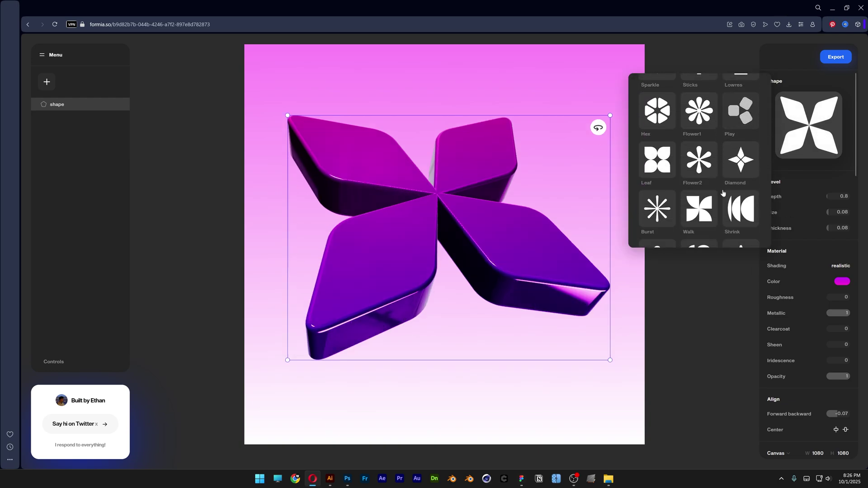
scroll(720, 185, up, 15)
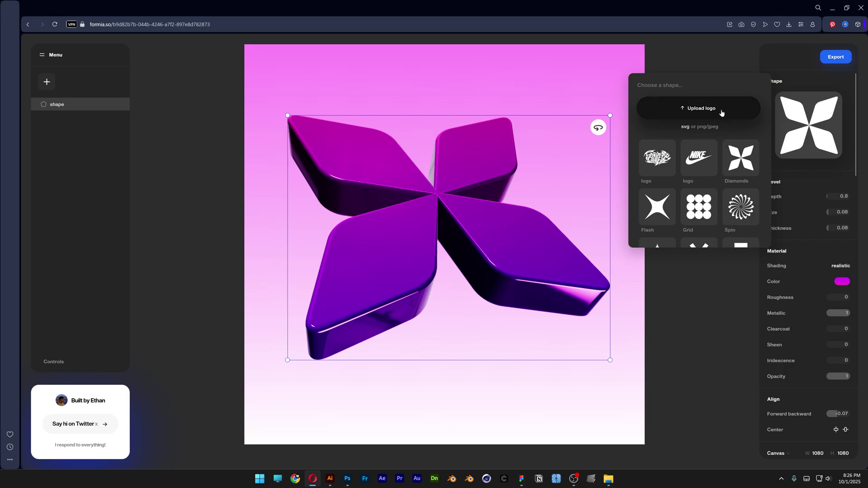
click(723, 111)
click(149, 63)
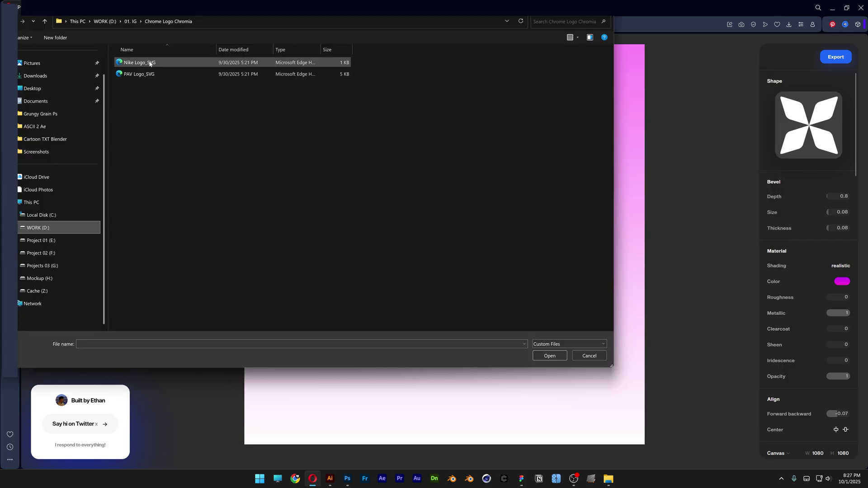
click(544, 357)
Set the Nike logo's bevel depth to 1, size 0.03 and thickness 0.06
scroll(811, 213, down, 1)
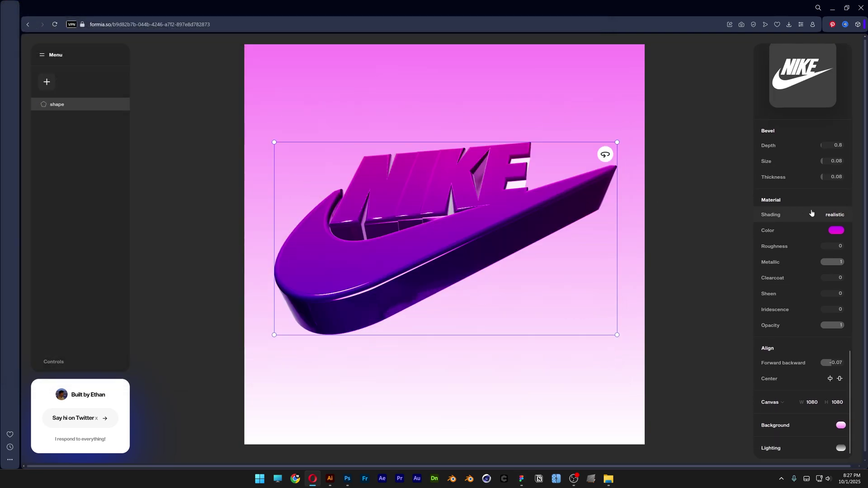
scroll(811, 215, up, 1)
scroll(811, 215, down, 1)
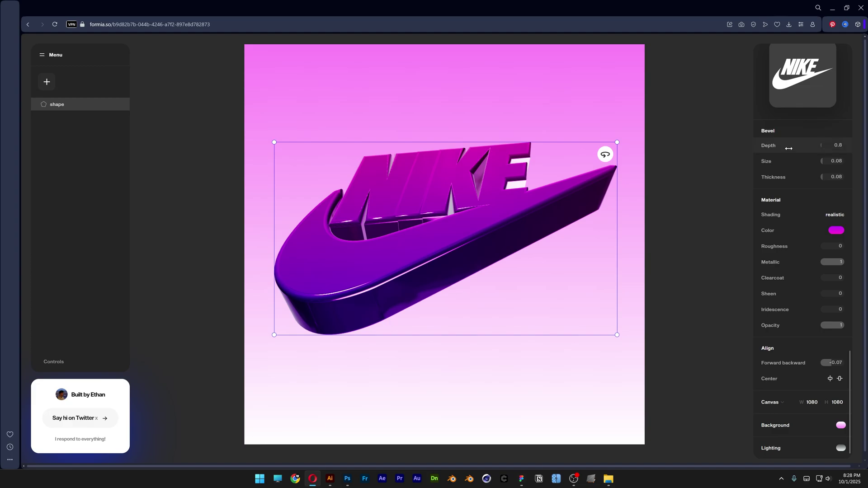
drag(783, 147, 795, 175)
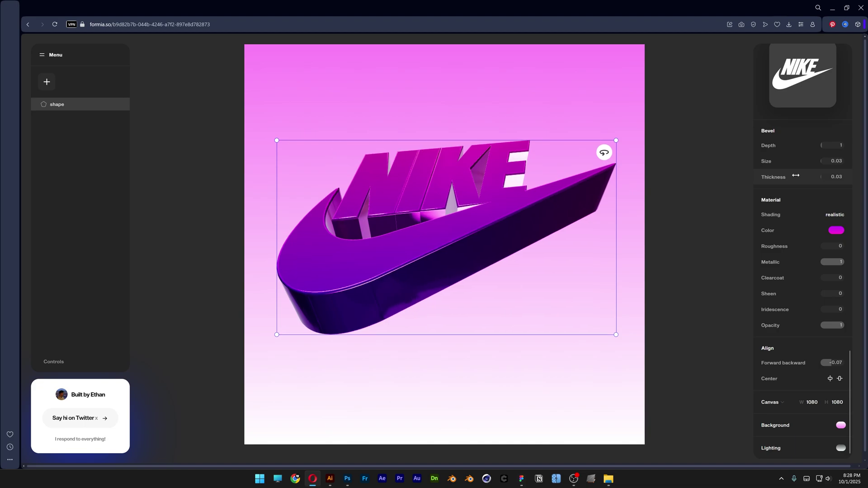
scroll(808, 203, up, 2)
Change the logo's gradient start colour to teal #00ffdc, keeping the top-to-bottom gradient
click(836, 282)
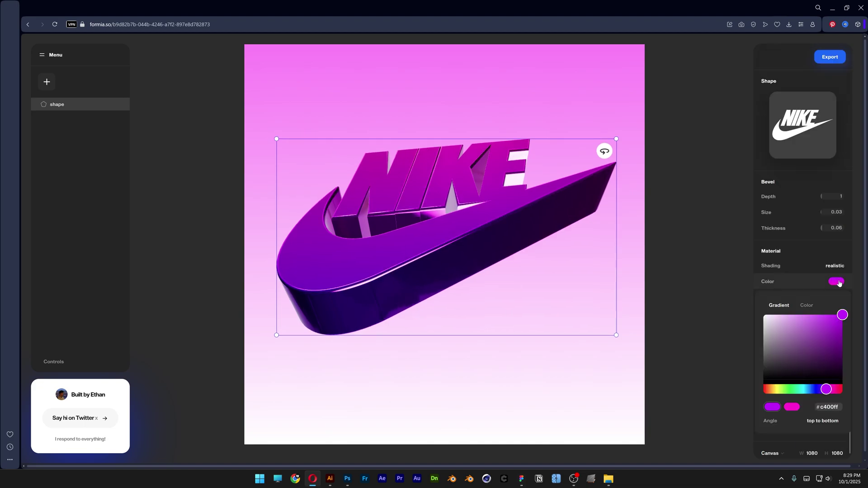
drag(825, 388, 801, 389)
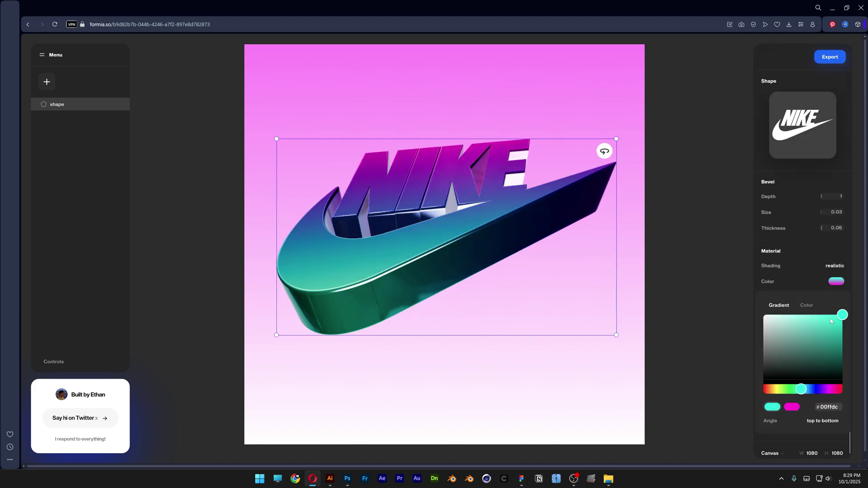
click(792, 408)
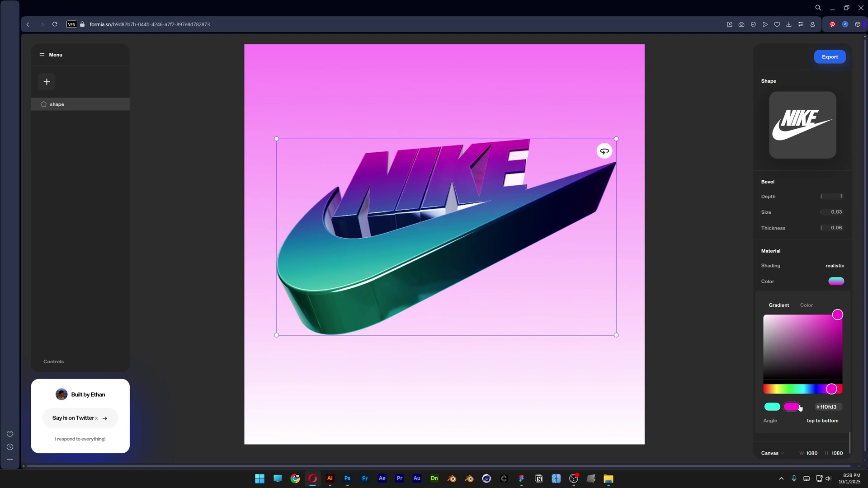
click(806, 306)
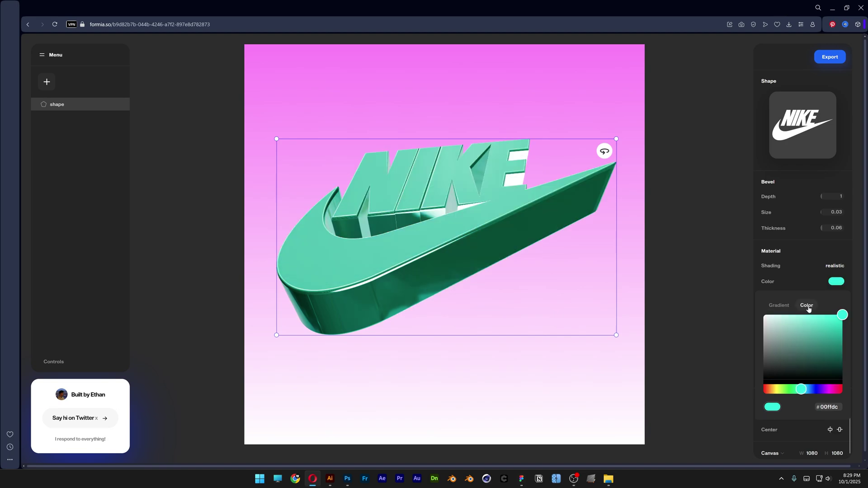
click(781, 307)
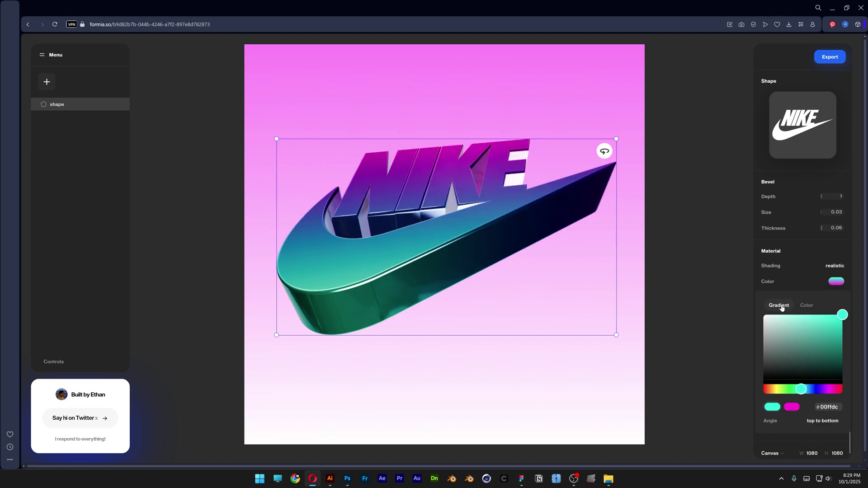
click(835, 281)
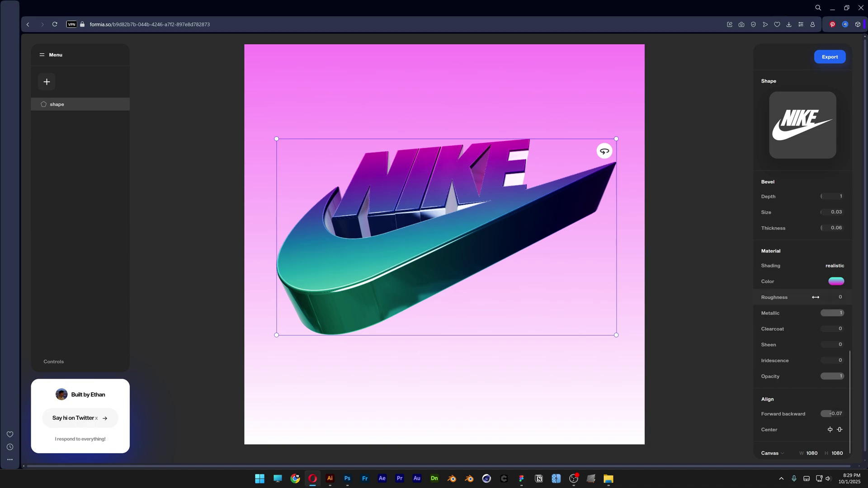
drag(815, 297, 784, 297)
scroll(792, 345, down, 2)
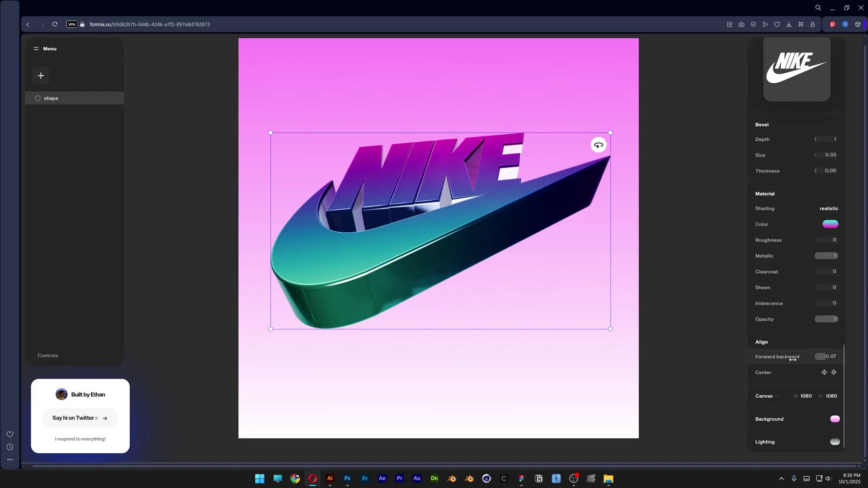
click(795, 444)
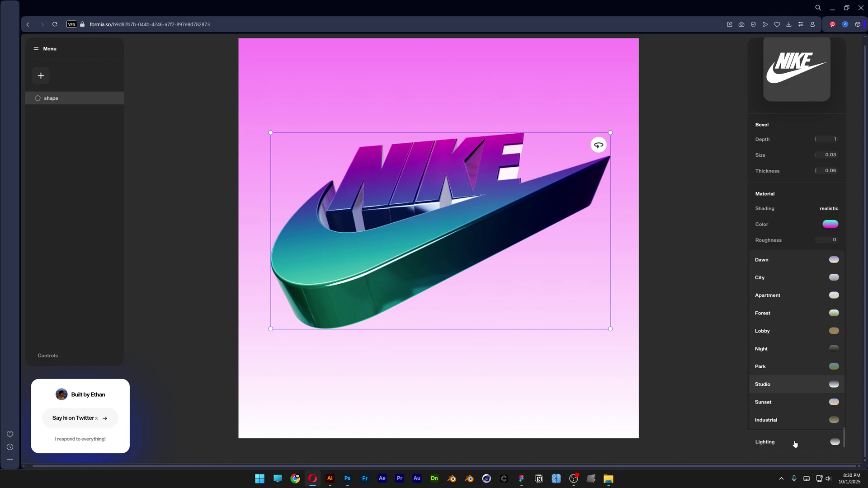
click(774, 268)
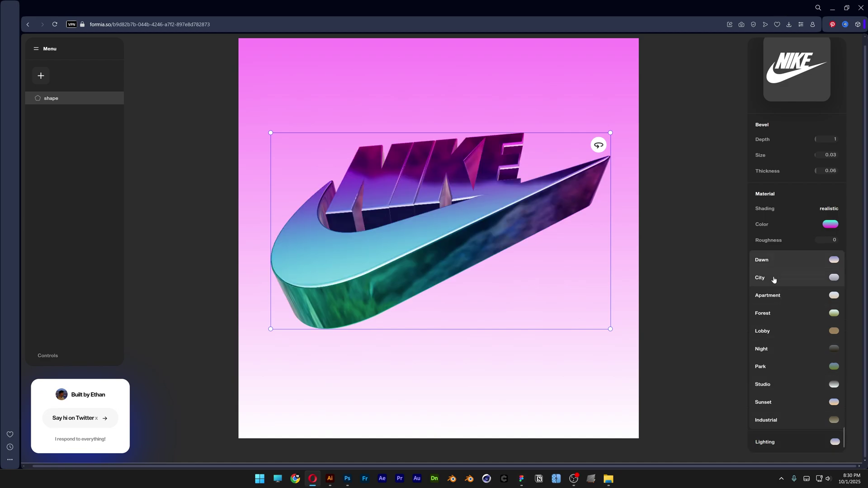
click(773, 278)
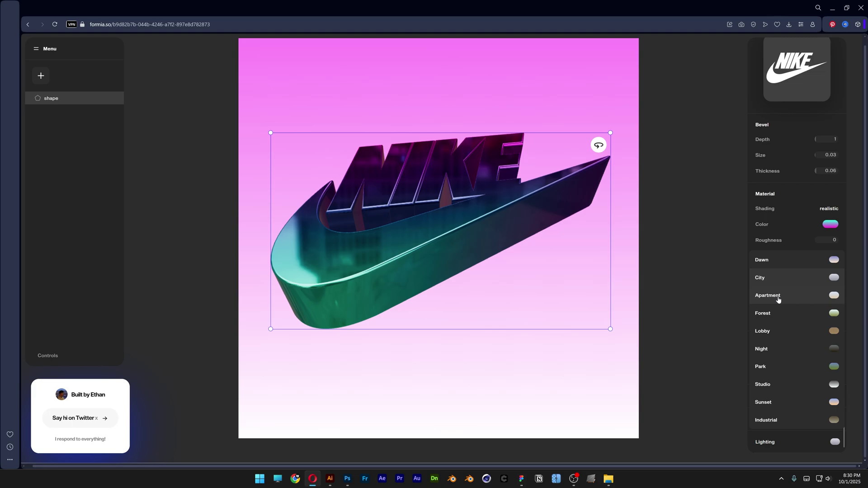
click(777, 296)
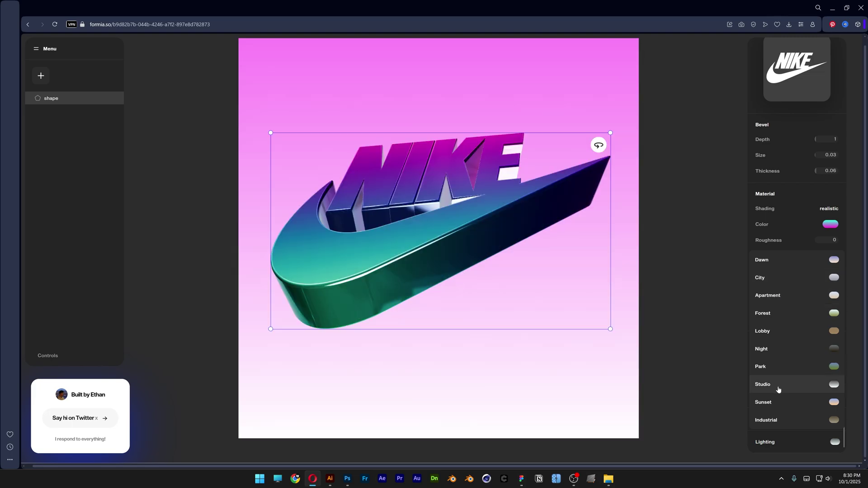
click(775, 402)
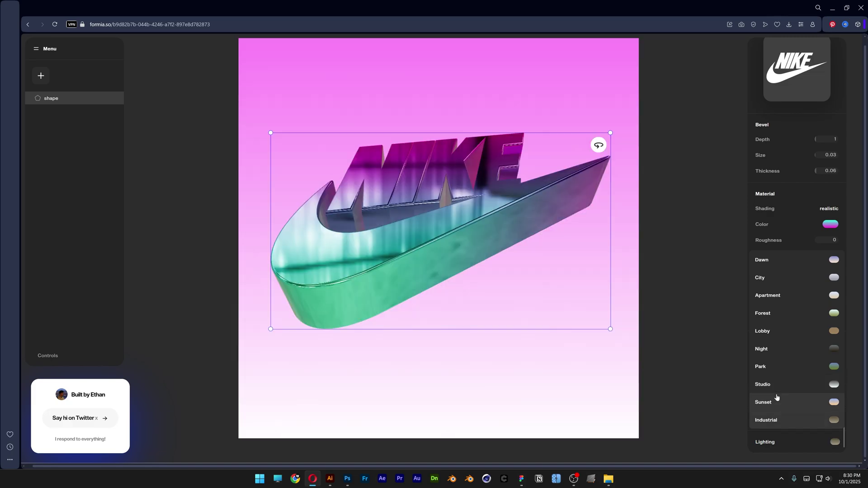
click(775, 387)
Darken the light end of the background gradient to black
click(774, 441)
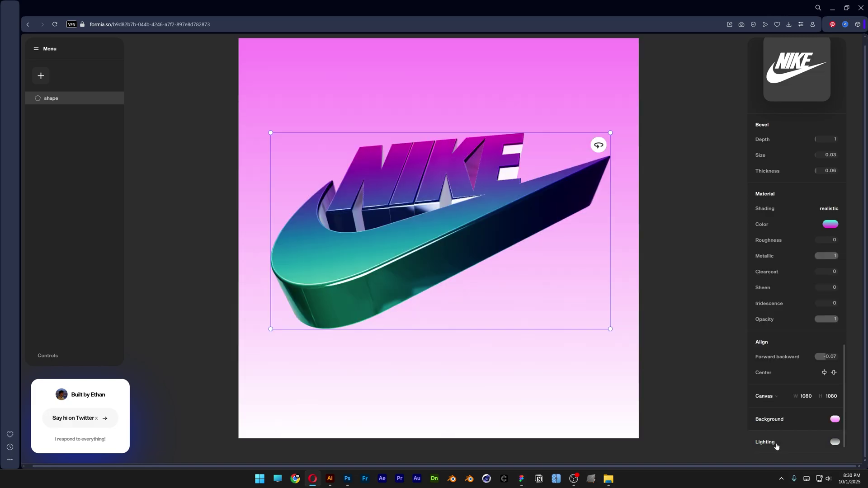
click(835, 419)
drag(780, 338, 757, 368)
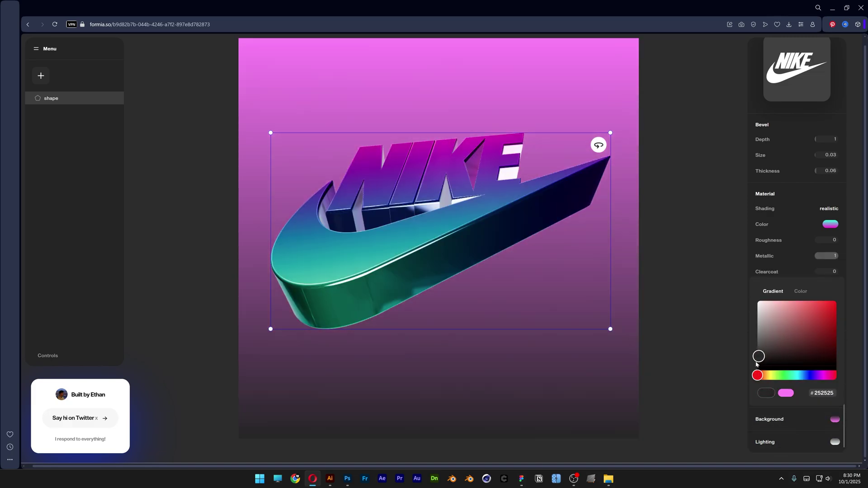
click(736, 381)
Switch the background from a gradient to a single solid colour
click(834, 419)
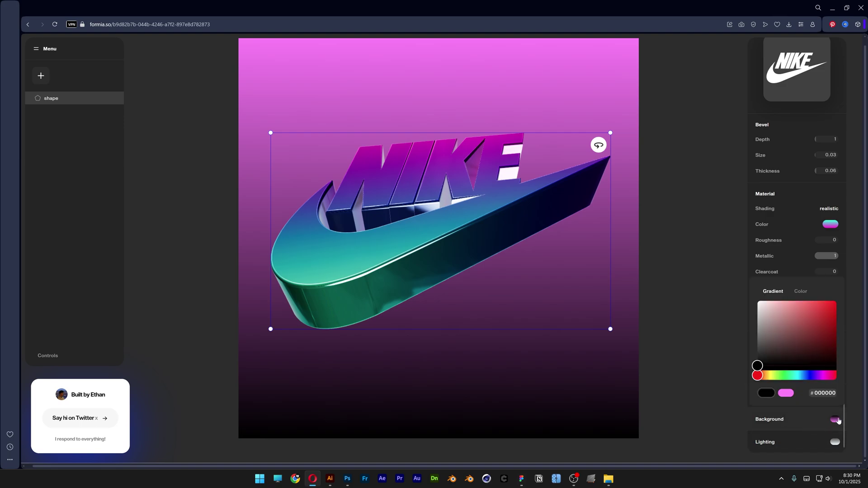
click(800, 292)
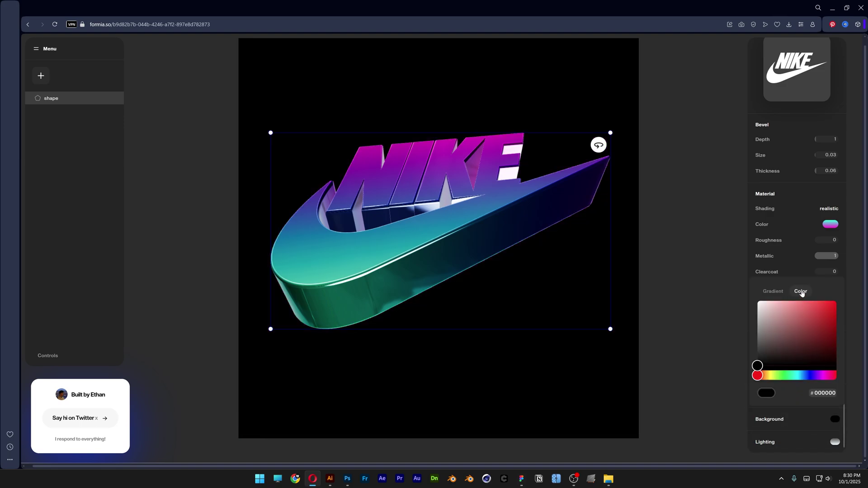
click(717, 328)
scroll(792, 136, up, 2)
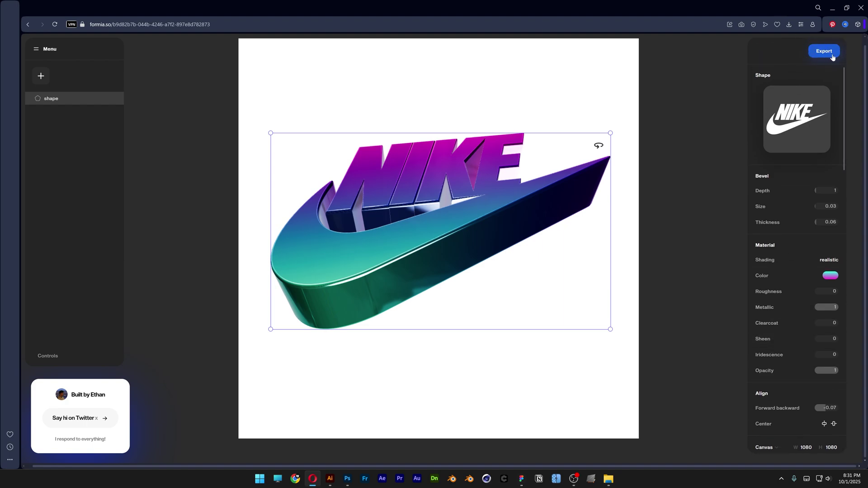
Show the export options, with image export at Medium quality
click(832, 51)
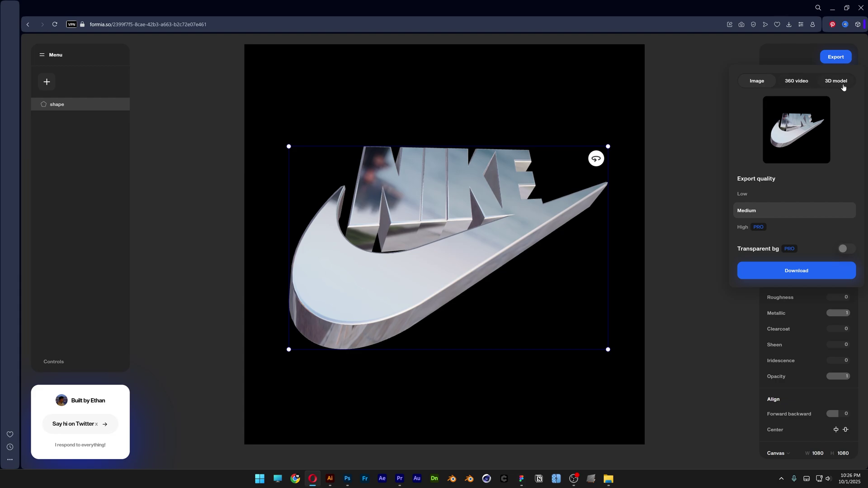
Download a 360 video of the logo at Medium 480p
click(796, 82)
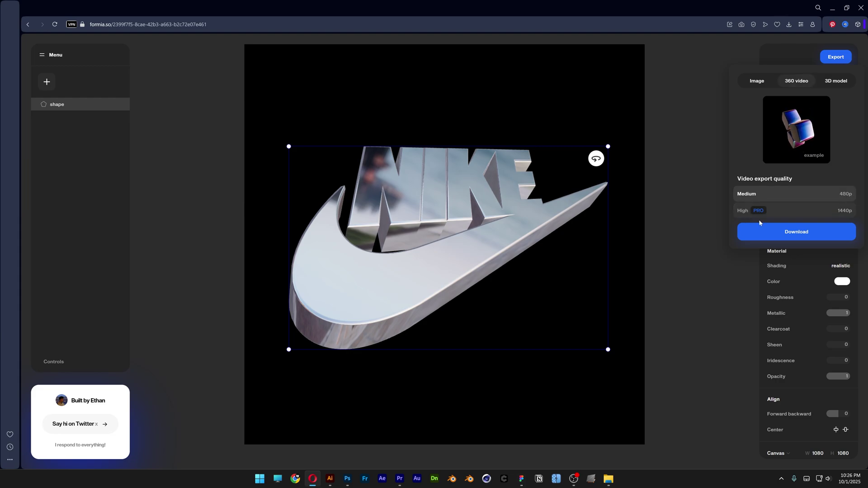
click(787, 233)
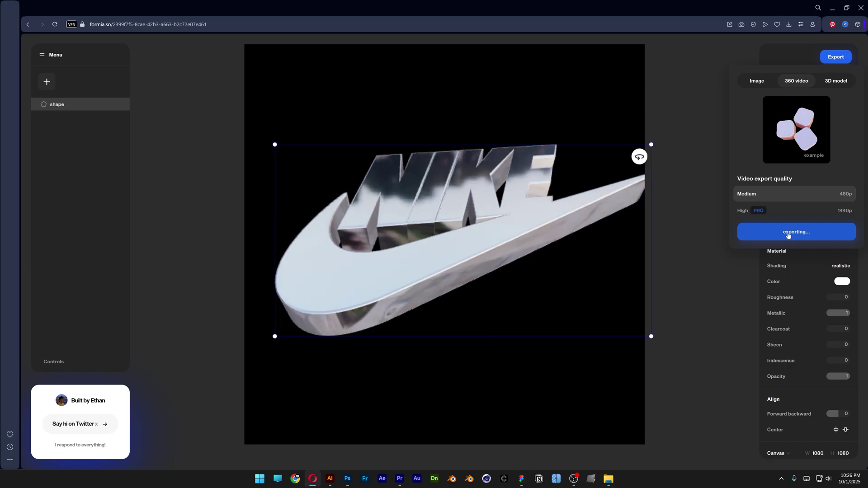